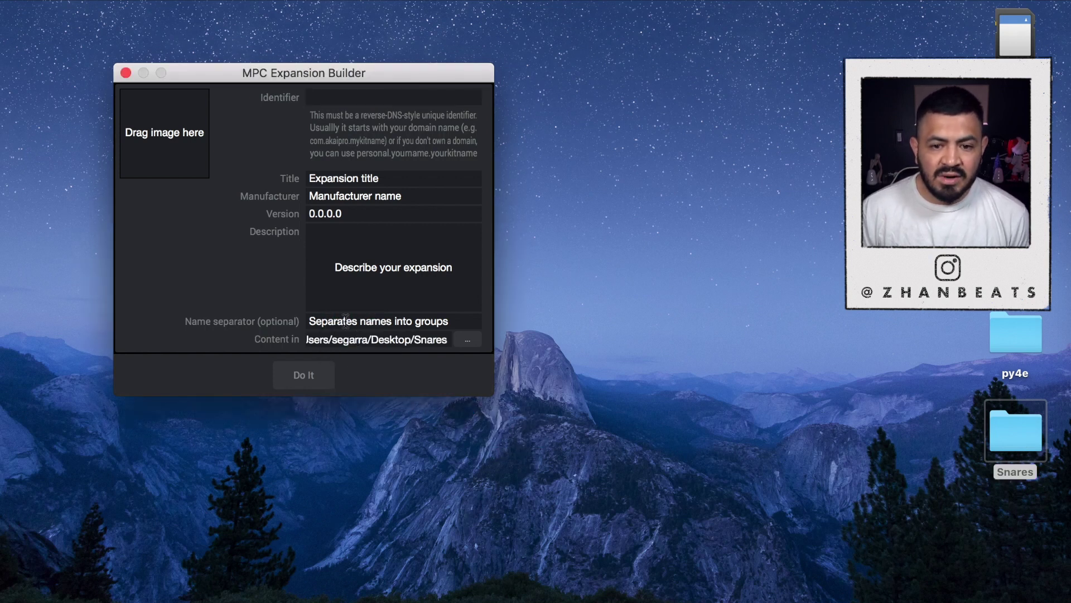
Set the expansion's name separator to "-" and its description to "new snares".
{"action": "left_click", "coordinate": [411, 326]}
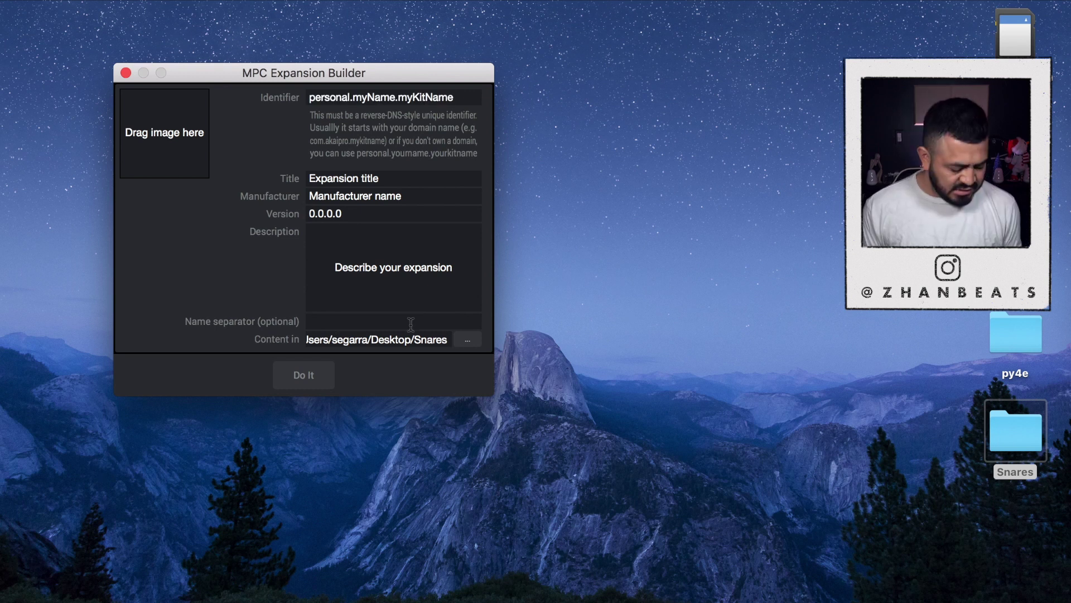
{"action": "type", "text": "-"}
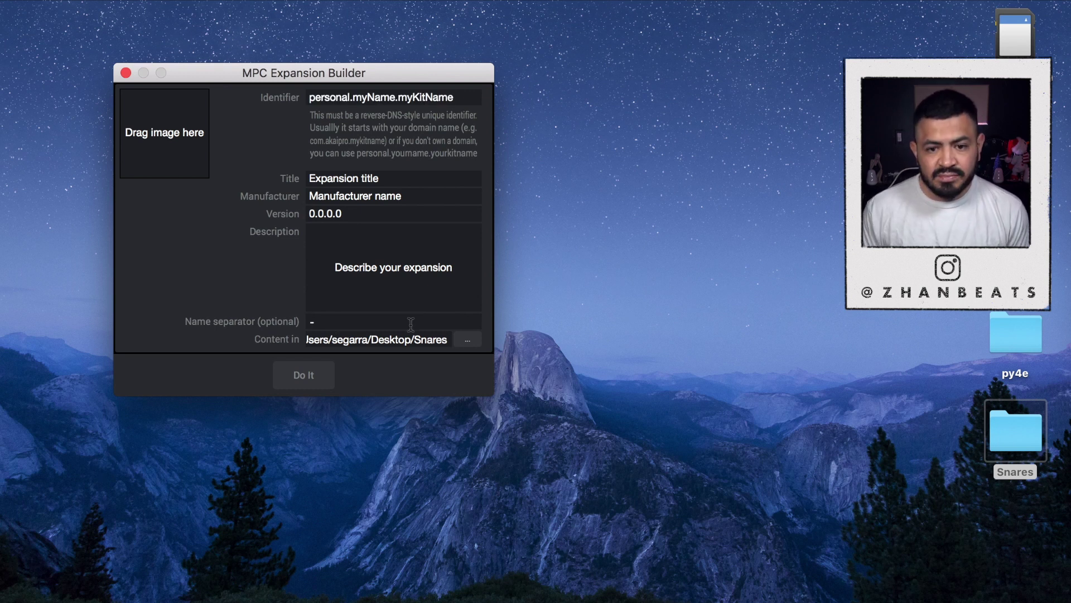
{"action": "left_click", "coordinate": [406, 297]}
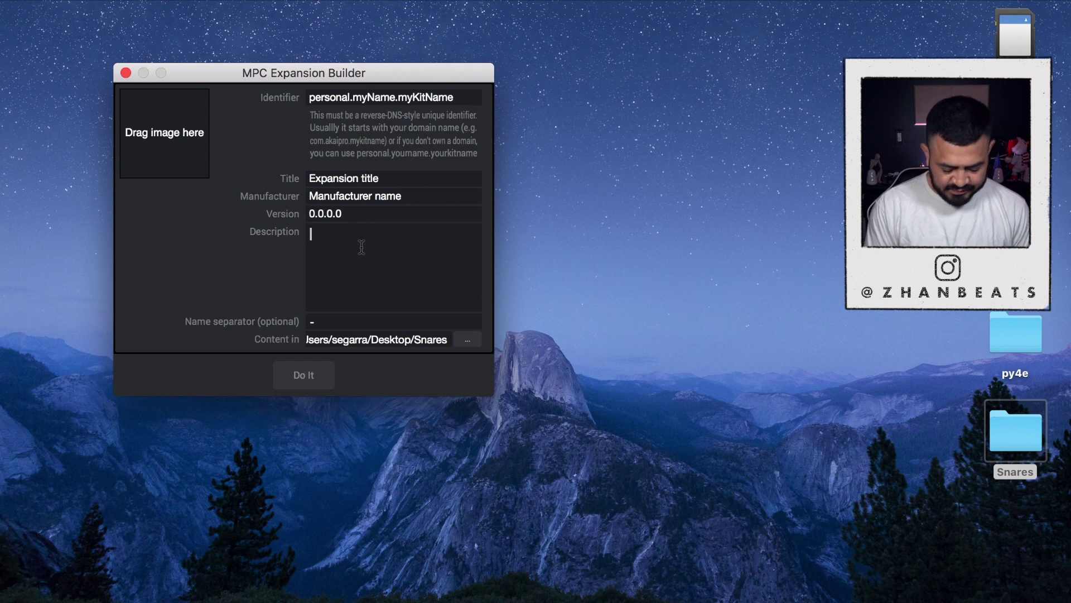
{"action": "type", "text": "new s"}
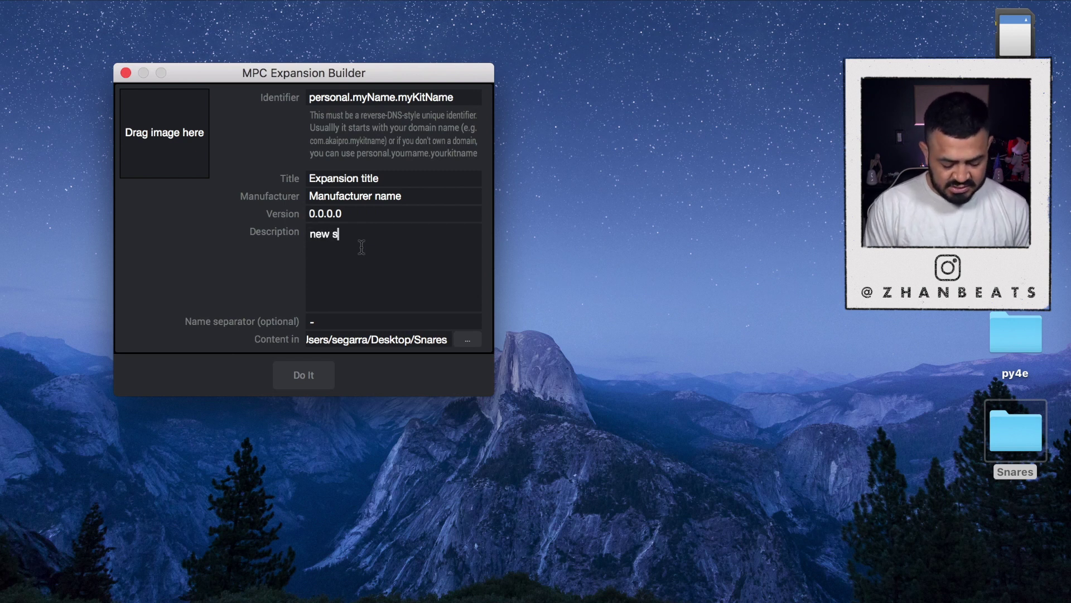
{"action": "type", "text": "nares"}
Set the expansion's version to 0.0.0.1.
{"action": "double_click", "coordinate": [378, 210]}
{"action": "key", "text": "BackSpace"}
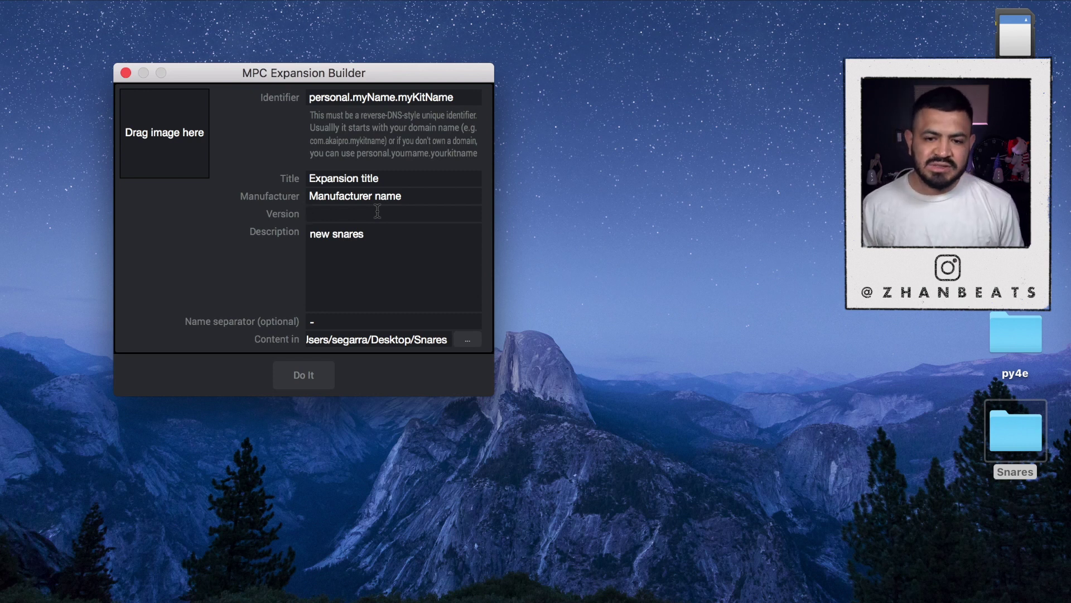
{"action": "left_click", "coordinate": [389, 210]}
{"action": "type", "text": "0.0.0"}
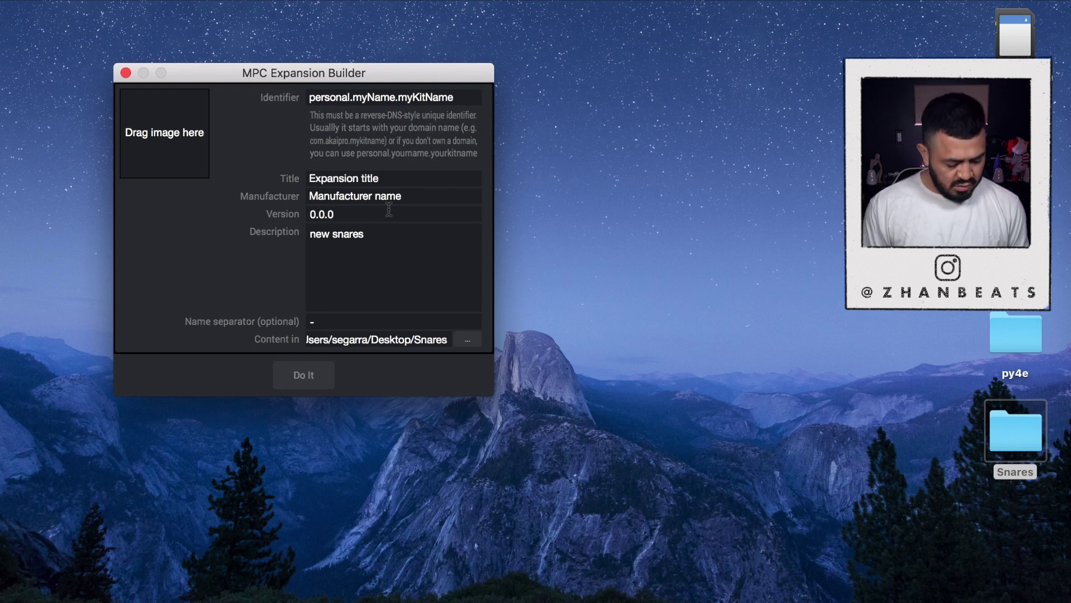
{"action": "type", "text": ".12"}
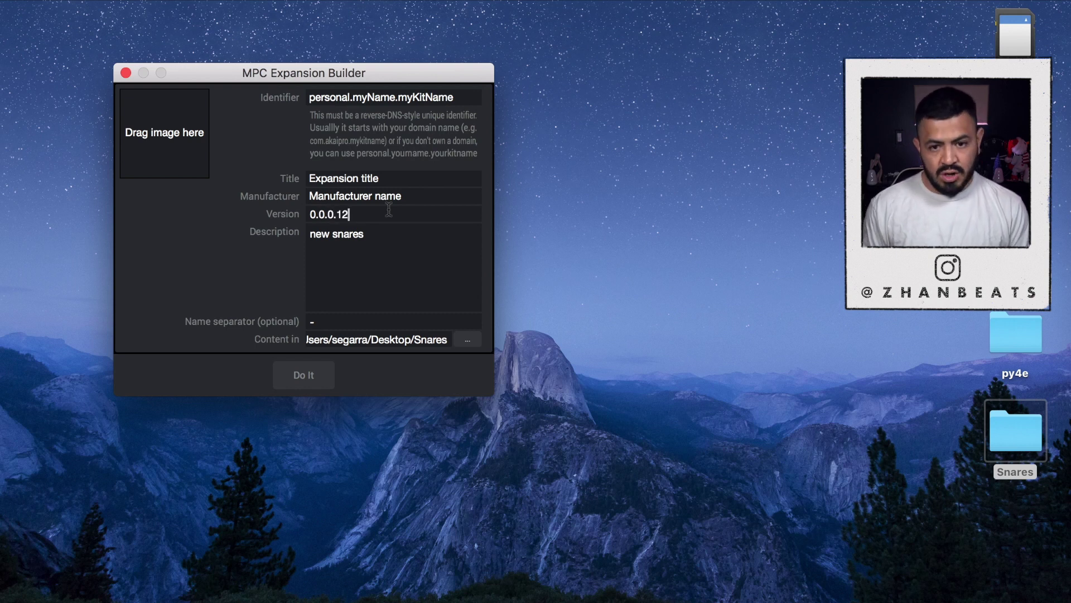
{"action": "key", "text": "BackSpace"}
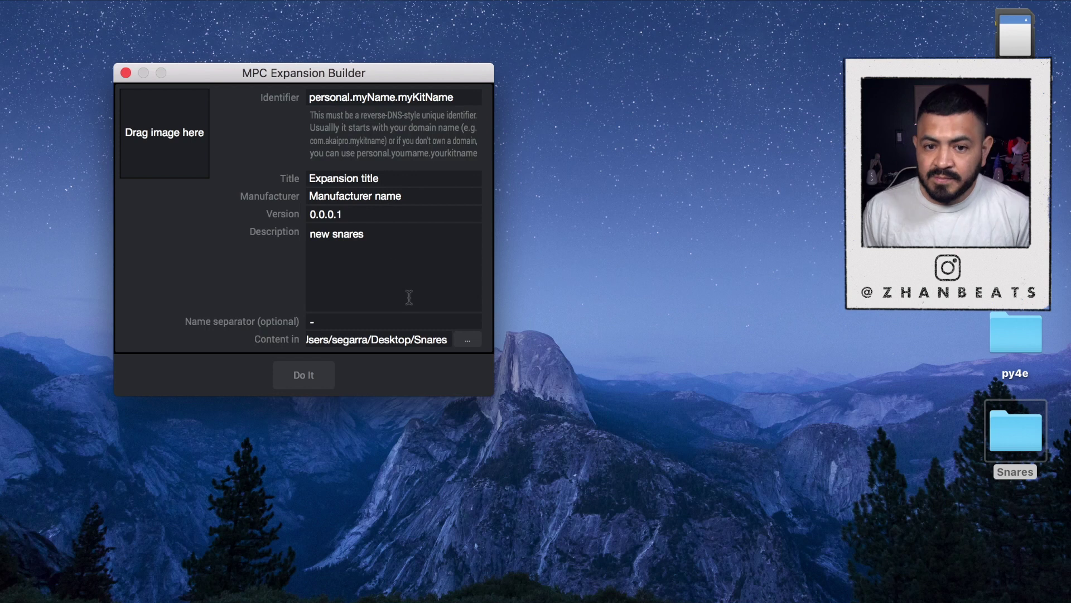
Set the expansion's manufacturer to "Dusty samples".
{"action": "left_click", "coordinate": [439, 194]}
{"action": "key", "text": "BackSpace"}
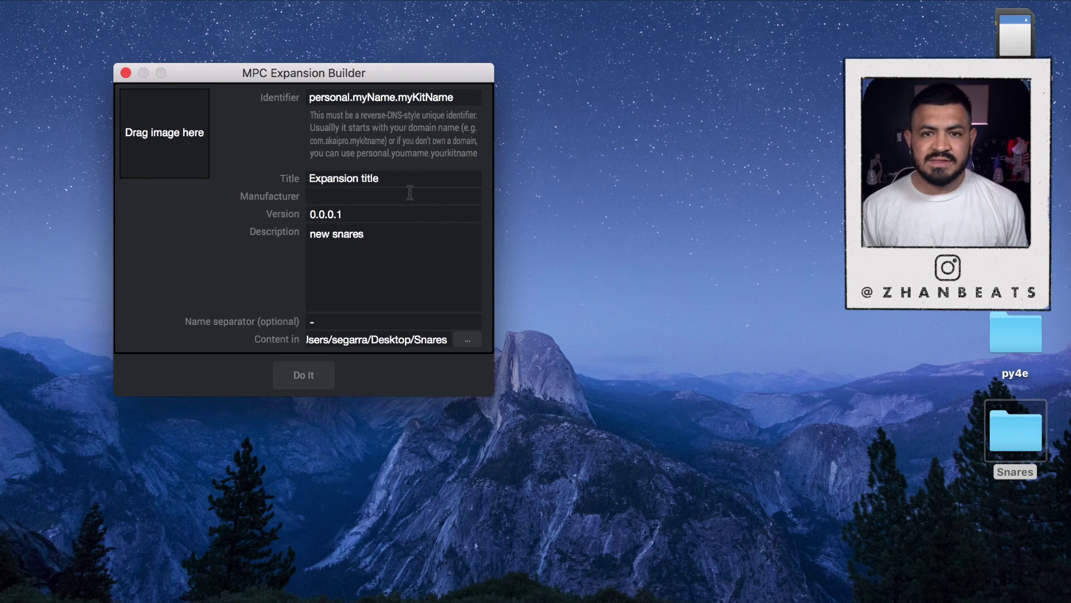
{"action": "type", "text": "Dusty samples"}
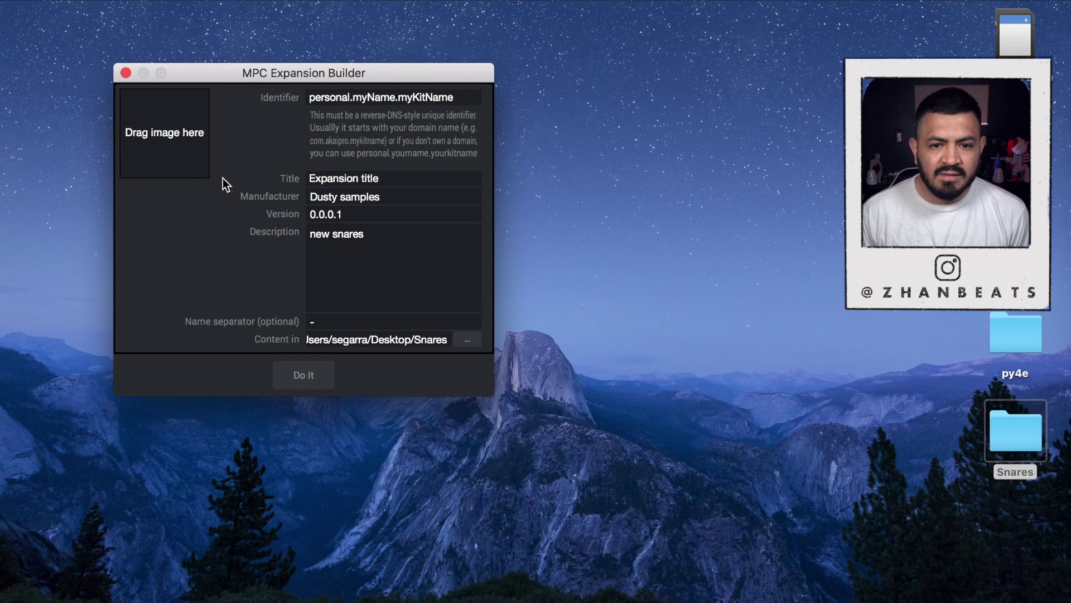
Set the expansion's title to "Dusty Snares".
{"action": "left_click", "coordinate": [413, 178]}
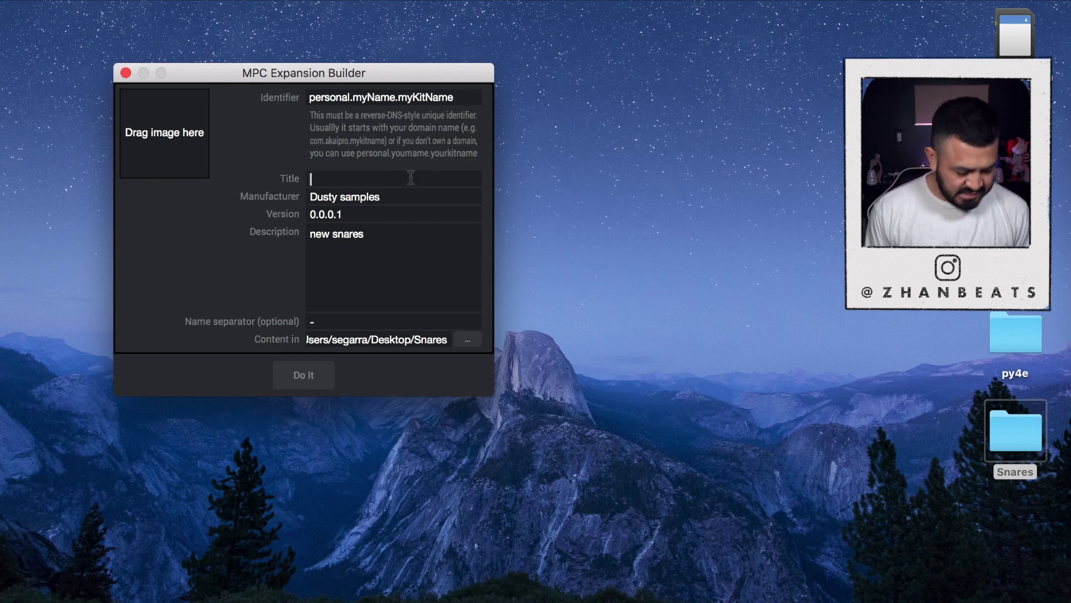
{"action": "type", "text": "Dusty snaree"}
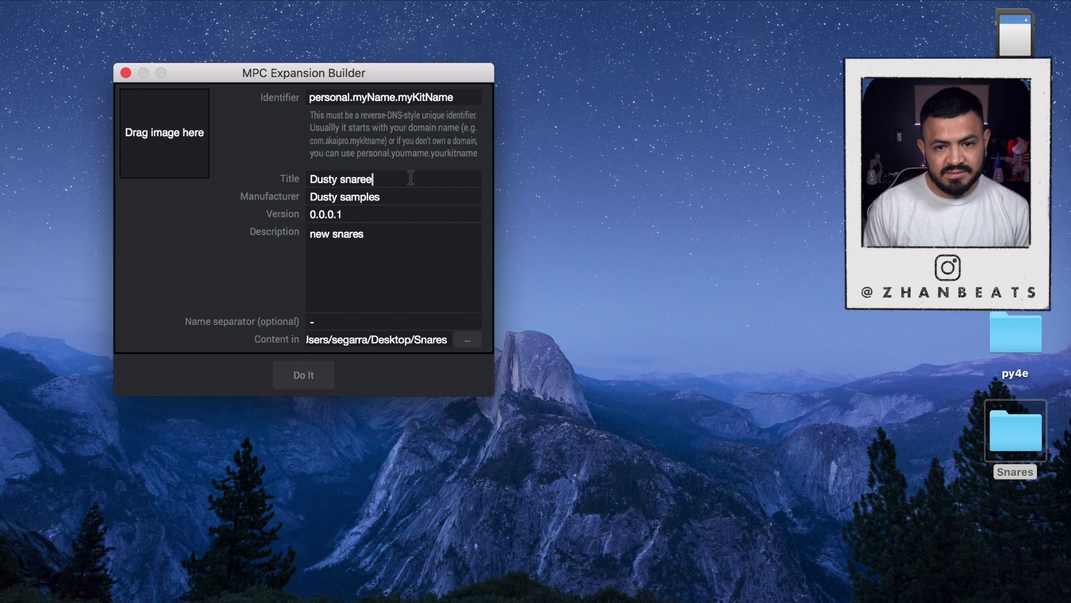
{"action": "key", "text": "BackSpace"}
{"action": "type", "text": "snares"}
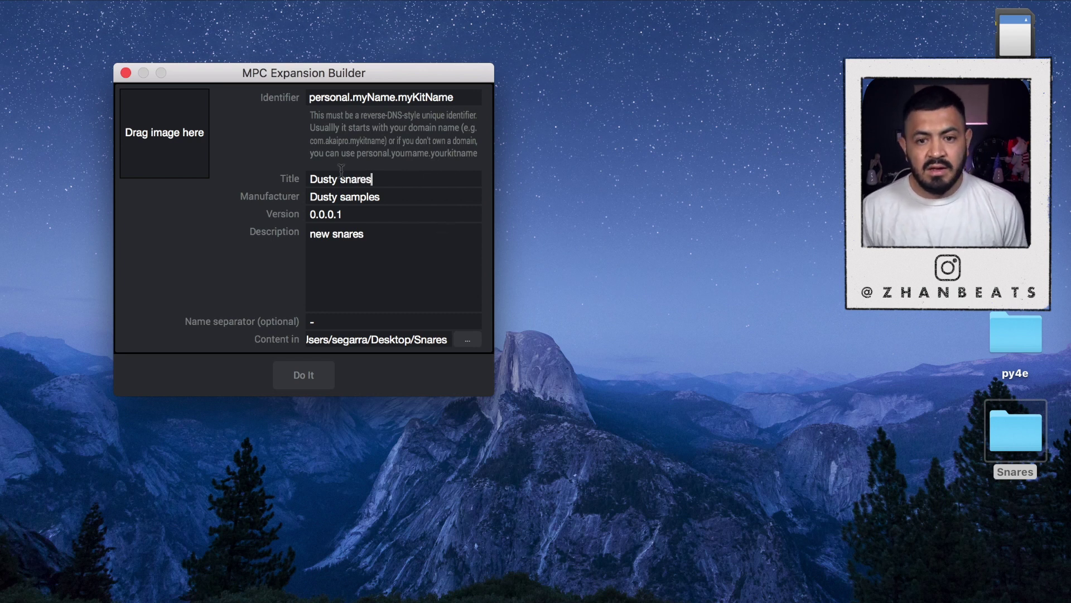
{"action": "key", "text": "alt+Left"}
{"action": "key", "text": "Delete"}
{"action": "type", "text": "S"}
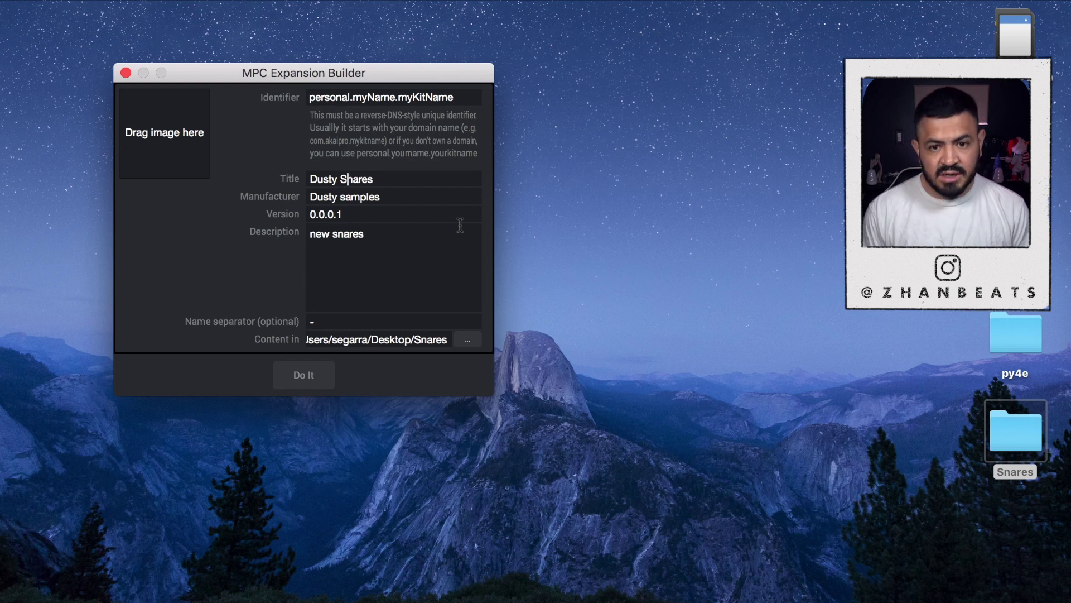
Set the expansion's identifier to "zhanbeats.expantion.dustysnares" and use the snare drum JPG from the desktop as its cover image.
{"action": "key", "text": "super+Tab"}
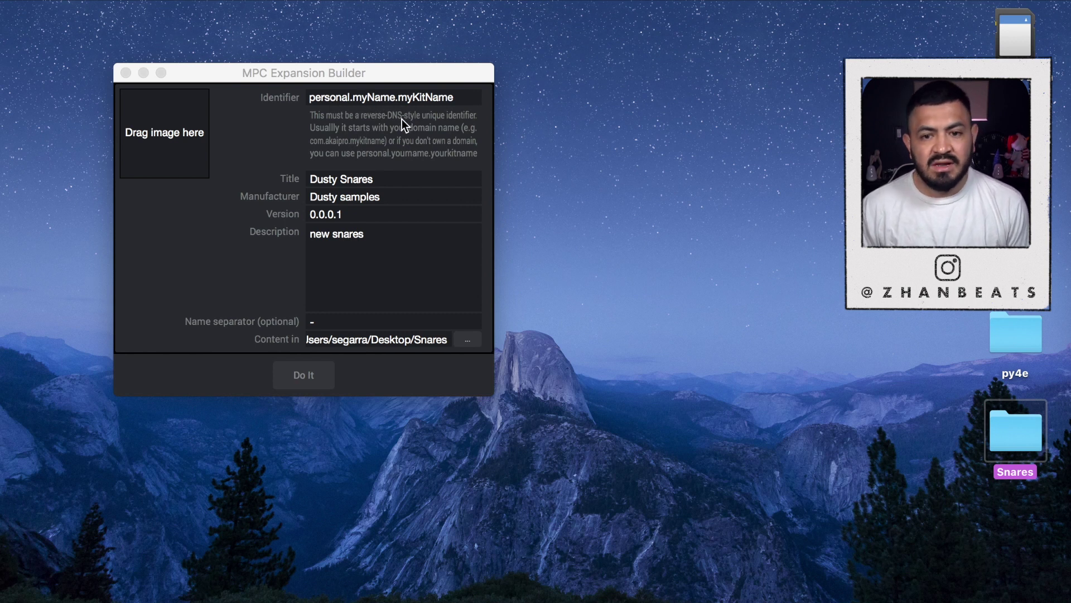
{"action": "left_click", "coordinate": [430, 97]}
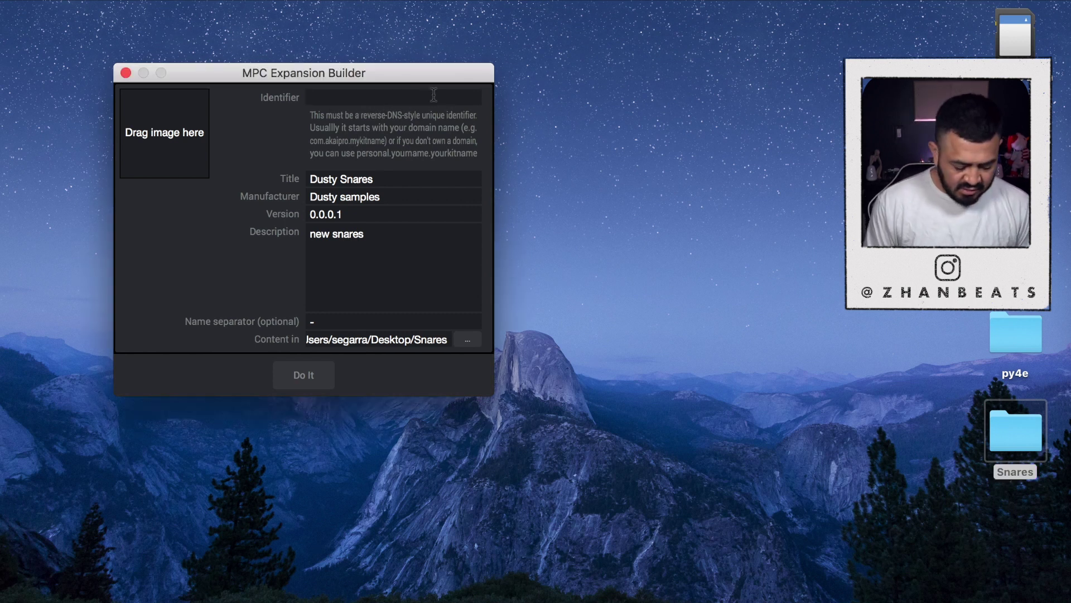
{"action": "type", "text": "zhan"}
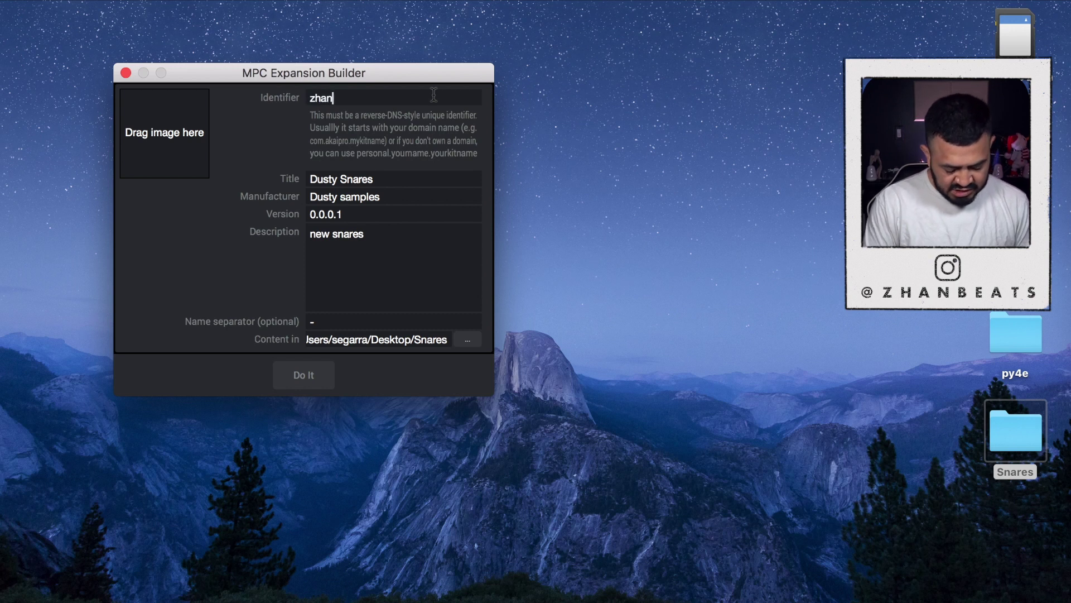
{"action": "type", "text": "beats.ex"}
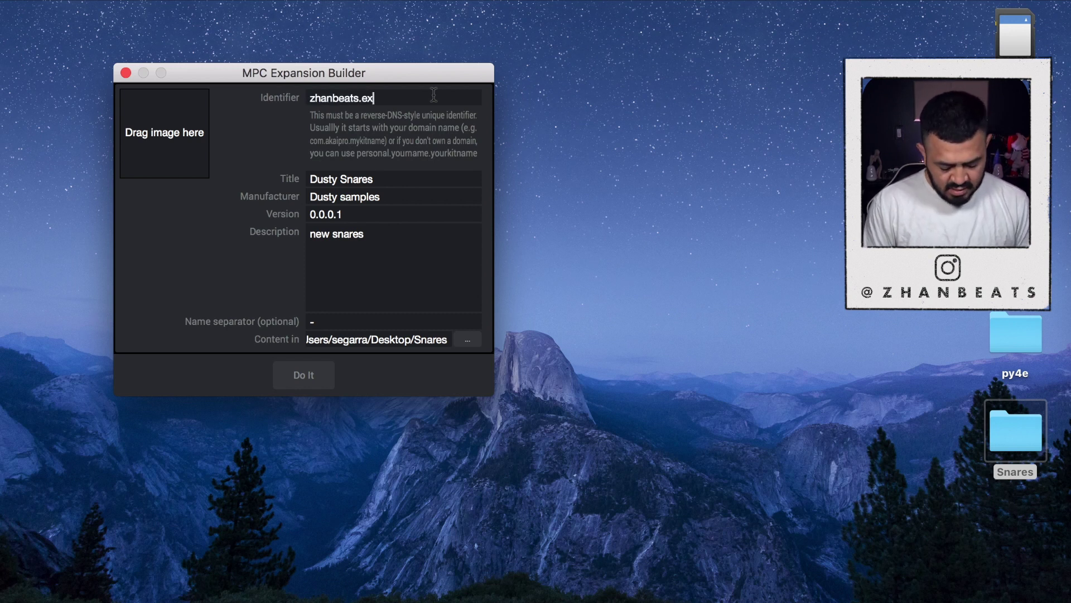
{"action": "type", "text": "pantion."}
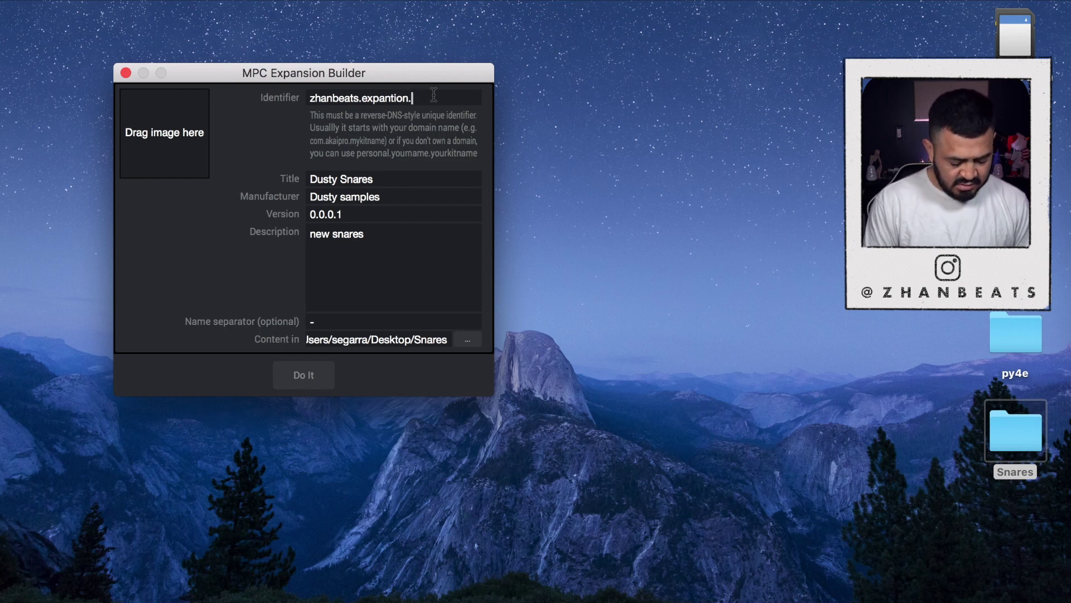
{"action": "type", "text": "dusty"}
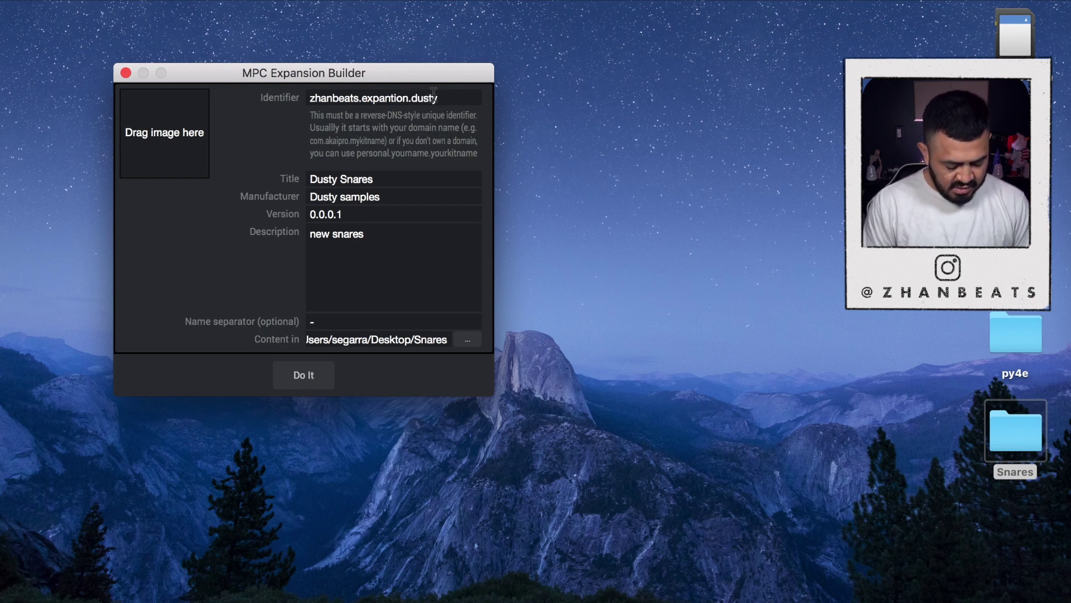
{"action": "type", "text": "snares"}
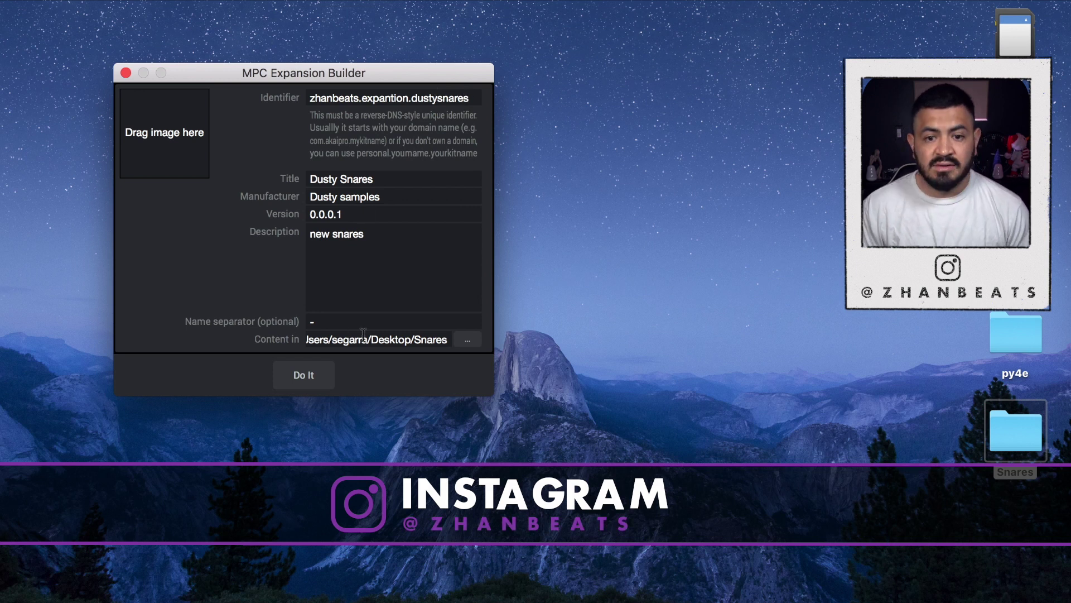
{"action": "left_click", "coordinate": [441, 252]}
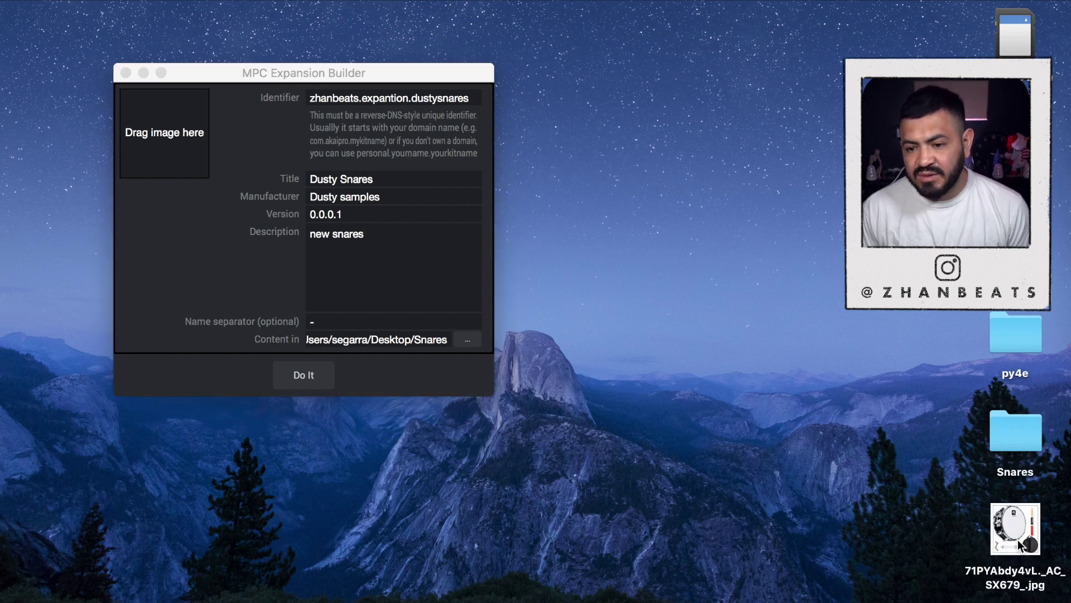
{"action": "left_click_drag", "start_coordinate": [1019, 544], "coordinate": [174, 139]}
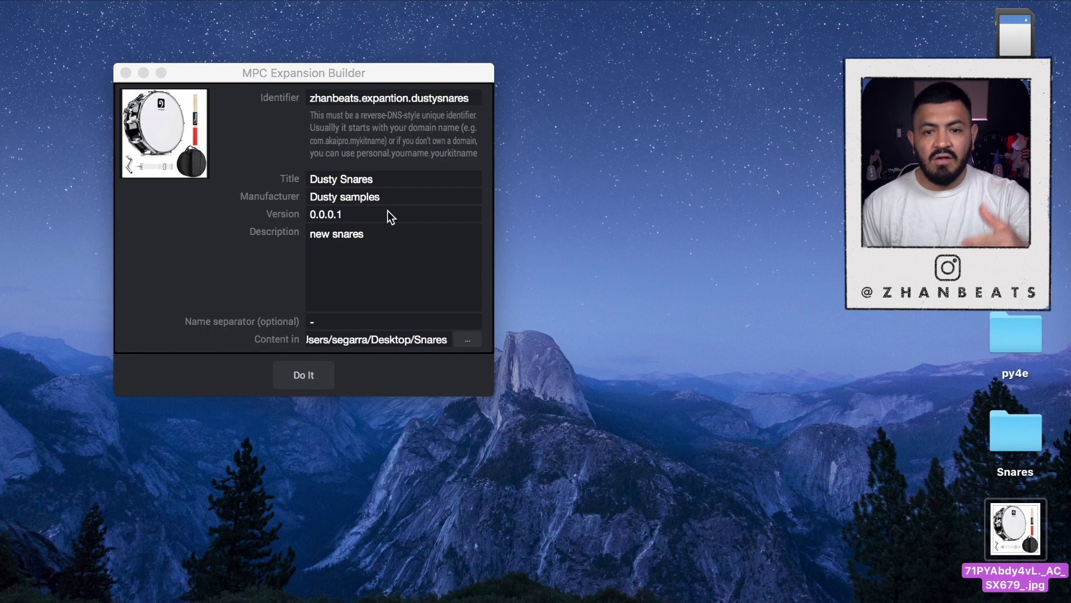
Build the expansion and save the XPN file as "Dusty Snares" on the Desktop.
{"action": "left_click", "coordinate": [302, 380]}
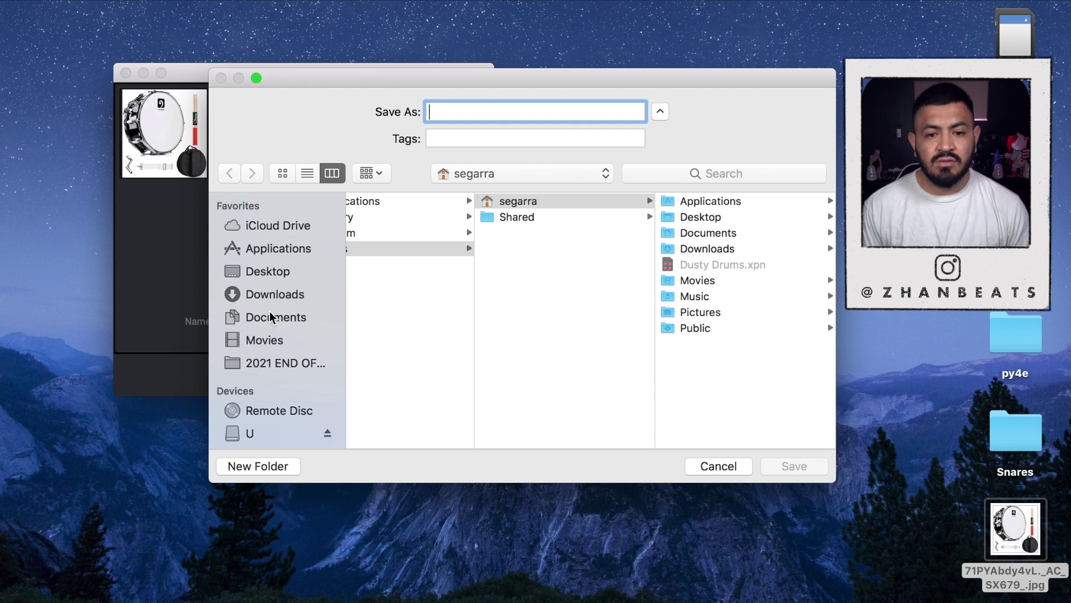
{"action": "left_click", "coordinate": [268, 271]}
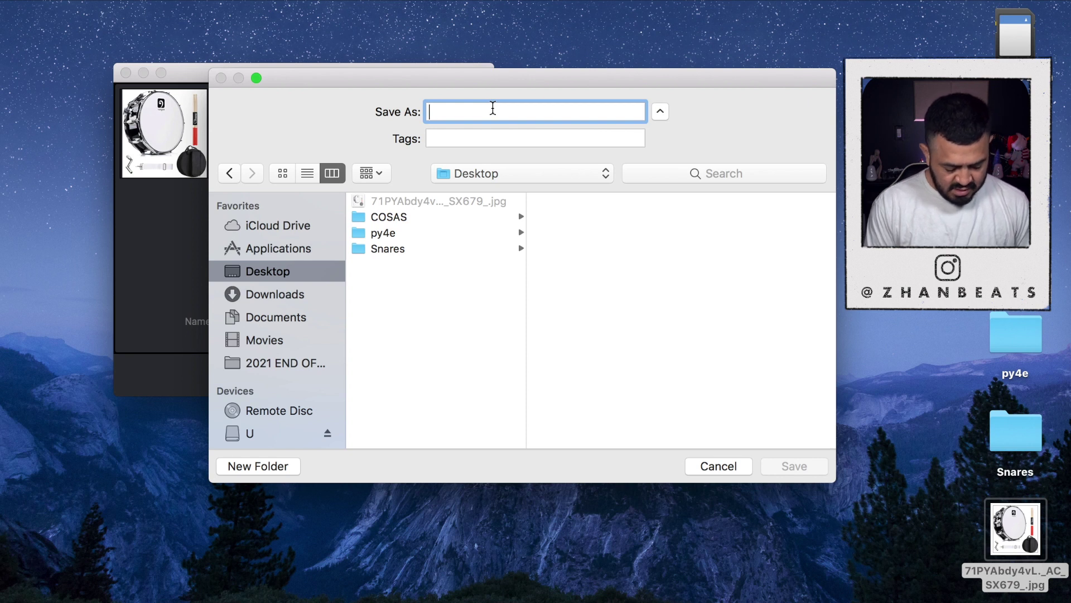
{"action": "type", "text": "Dusty "}
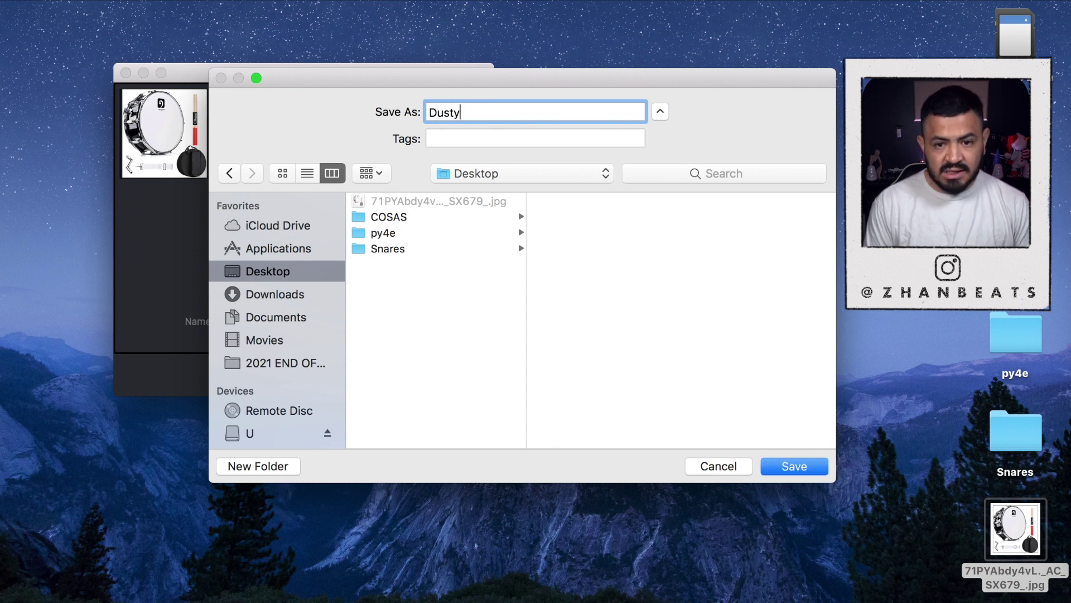
{"action": "type", "text": "snares"}
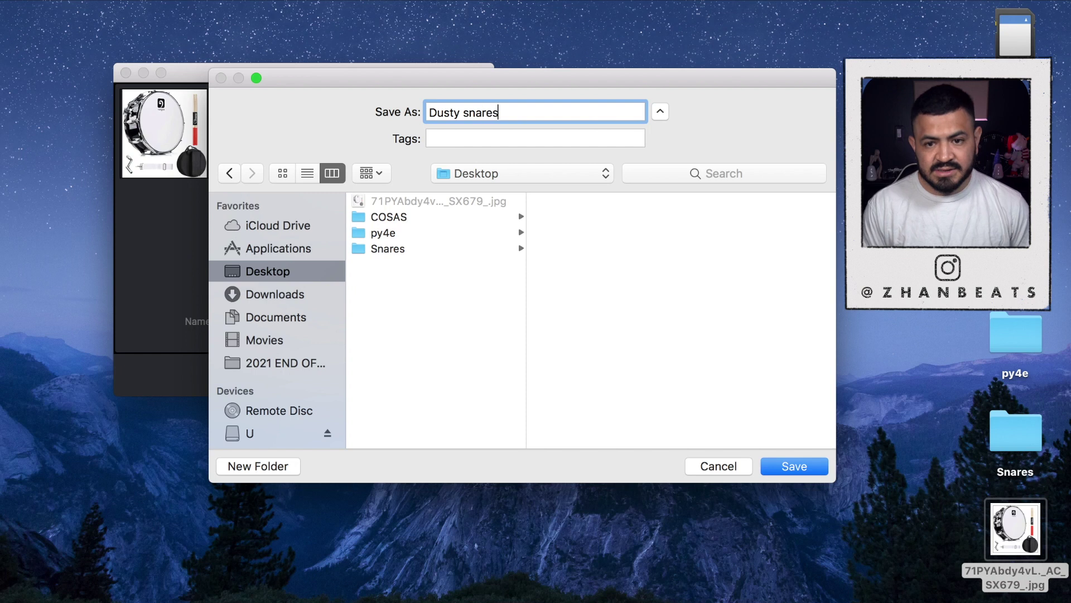
{"action": "key", "text": "Left"}
{"action": "key", "text": "Left"}
{"action": "key", "text": "Left"}
{"action": "key", "text": "Left"}
{"action": "key", "text": "Left"}
{"action": "key", "text": "BackSpace"}
{"action": "type", "text": "S"}
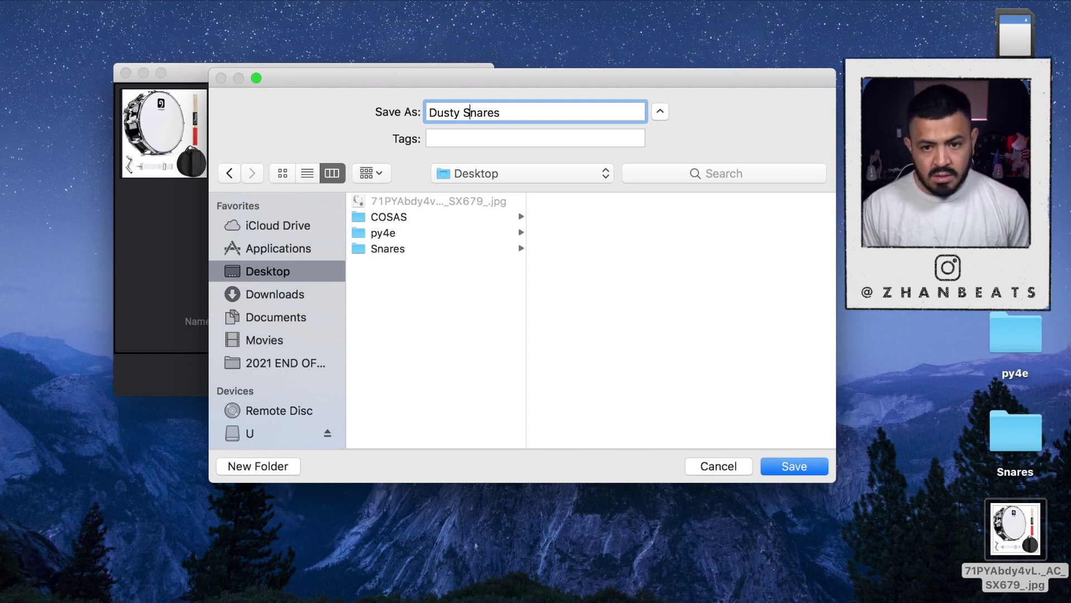
{"action": "left_click", "coordinate": [438, 305]}
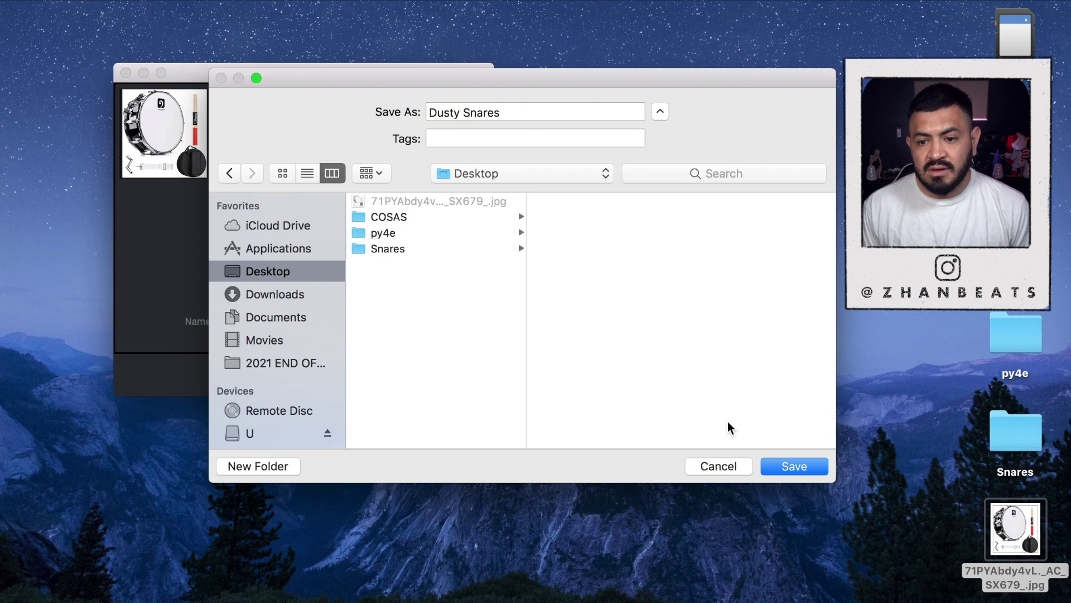
{"action": "left_click", "coordinate": [801, 470]}
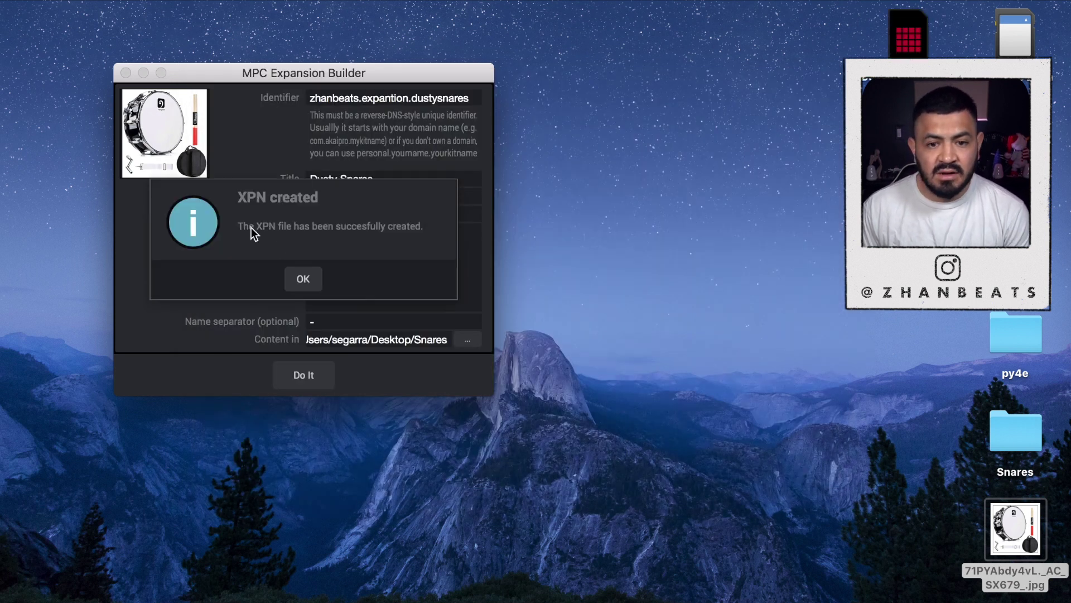
{"action": "left_click", "coordinate": [303, 280]}
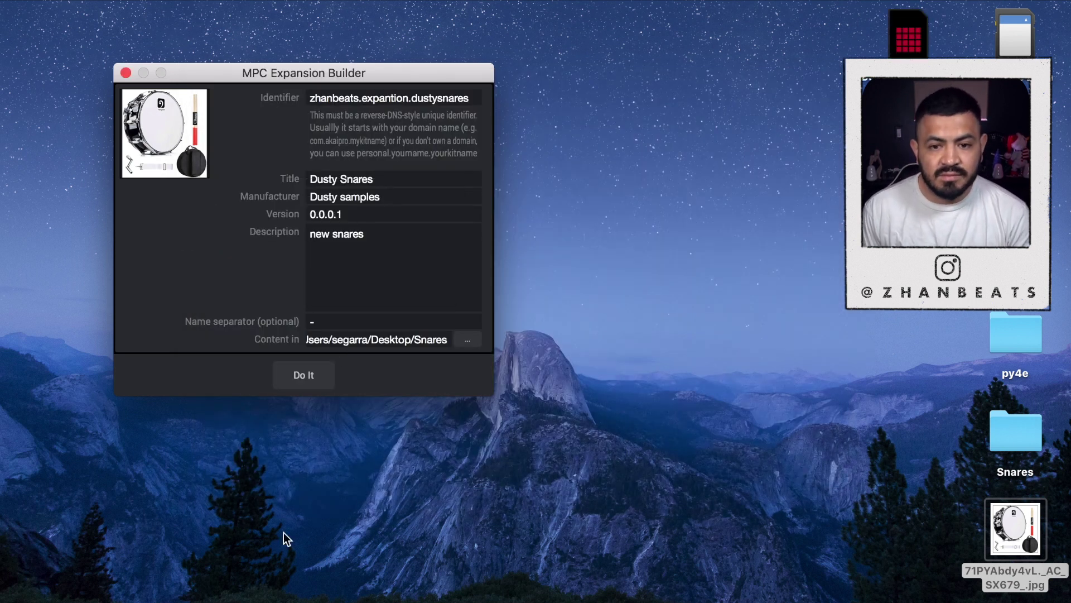
Close the expansion builder and import the Dusty Snares expansion file from the desktop into the MPC software.
{"action": "left_click", "coordinate": [125, 73]}
{"action": "left_click_drag", "start_coordinate": [824, 32], "coordinate": [940, 89]}
{"action": "left_click", "coordinate": [940, 89]}
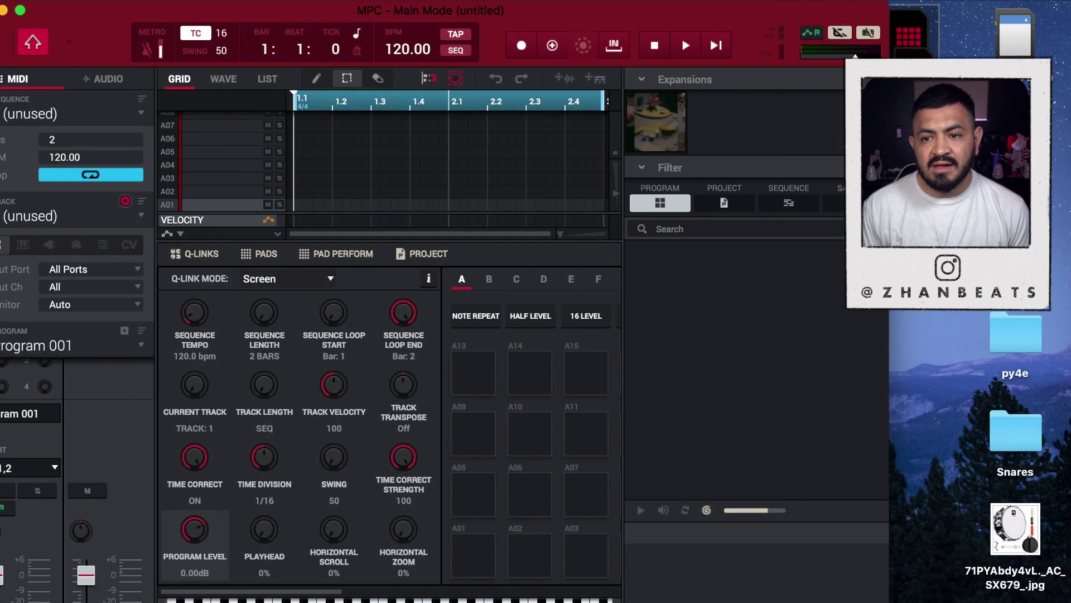
{"action": "left_click_drag", "start_coordinate": [909, 37], "coordinate": [441, 222]}
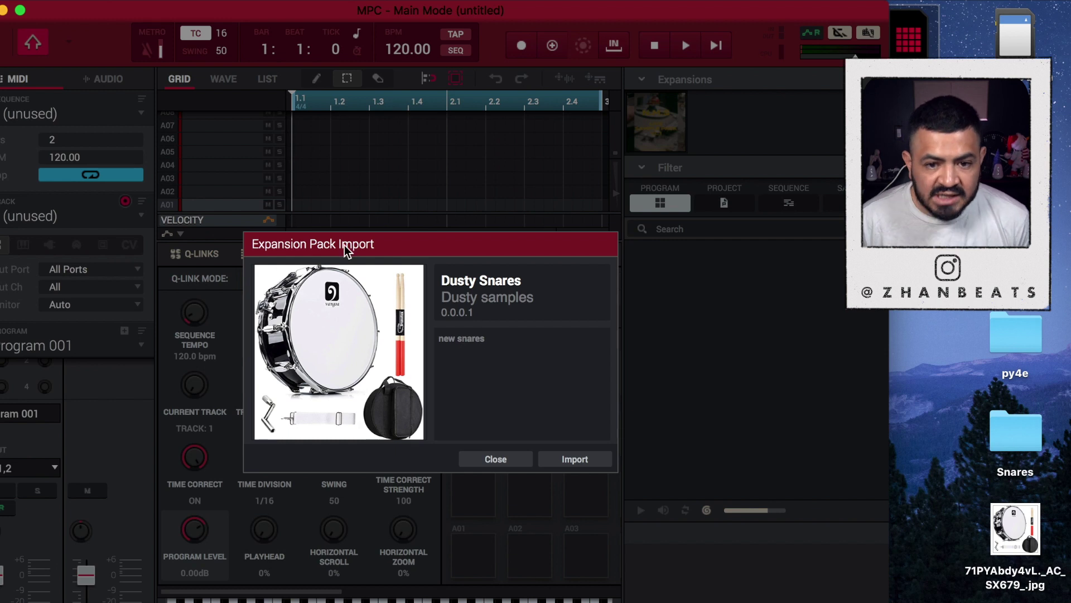
{"action": "left_click", "coordinate": [577, 460]}
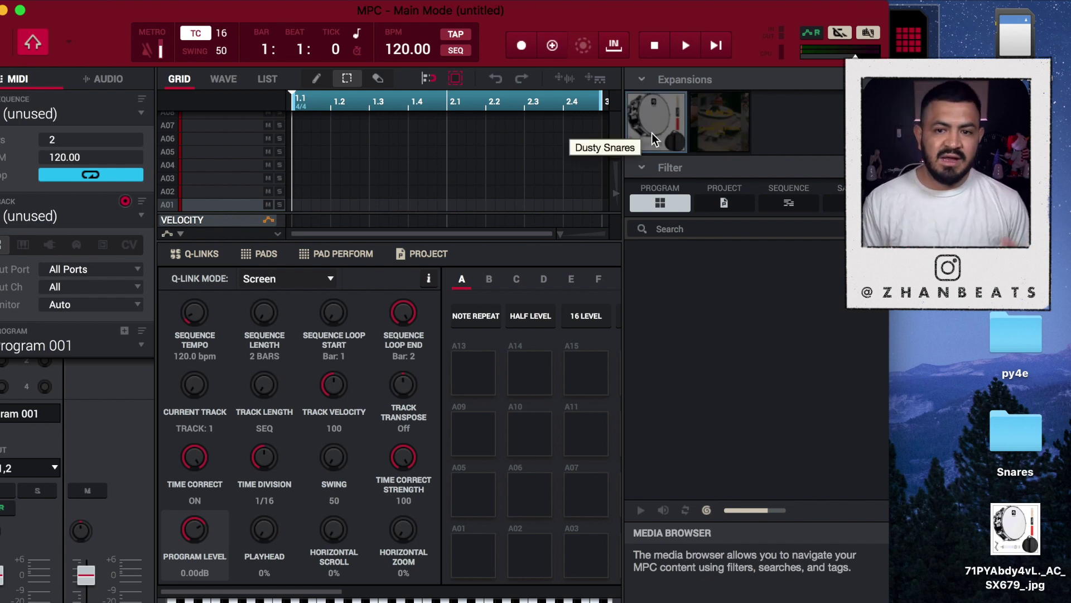
Export only the Dusty Snares expansion from the expansion manager to the "Mpc One Zhan Beats 2" drive for standalone use.
{"action": "left_click", "coordinate": [169, 9]}
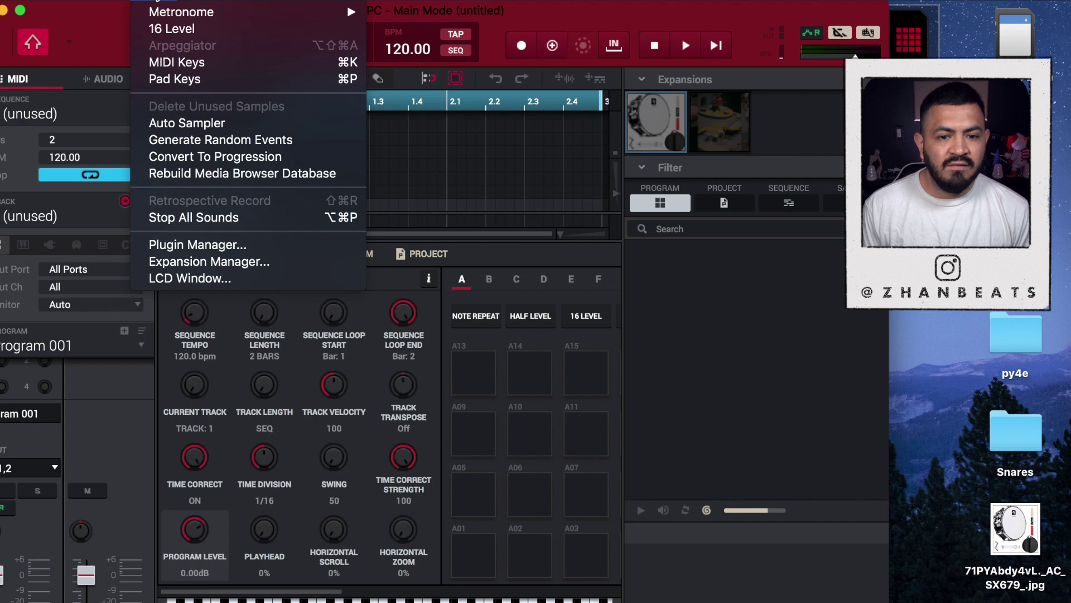
{"action": "left_click", "coordinate": [219, 263]}
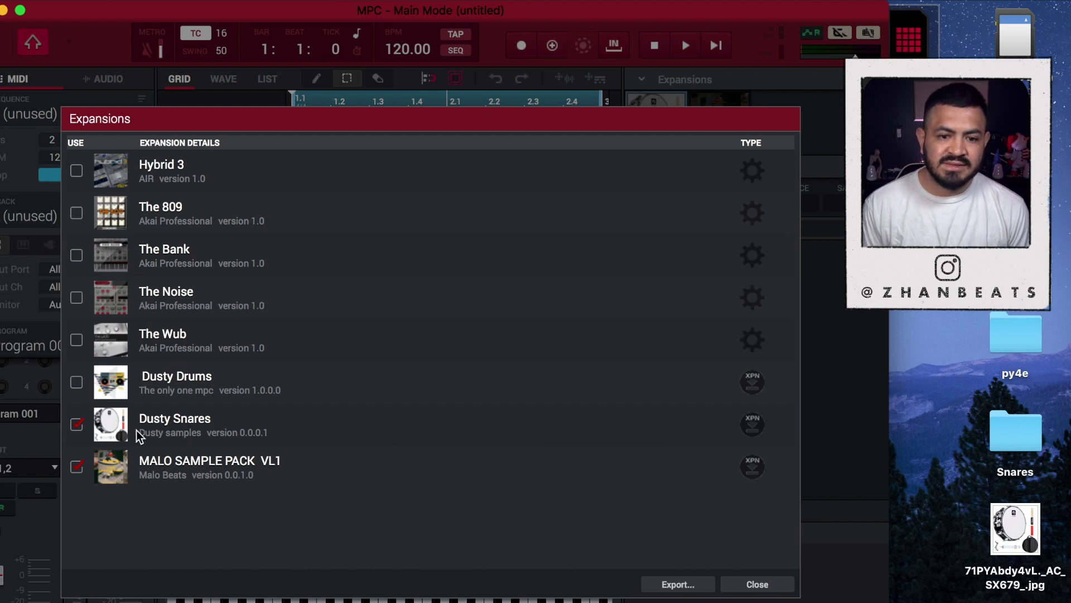
{"action": "left_click", "coordinate": [208, 433]}
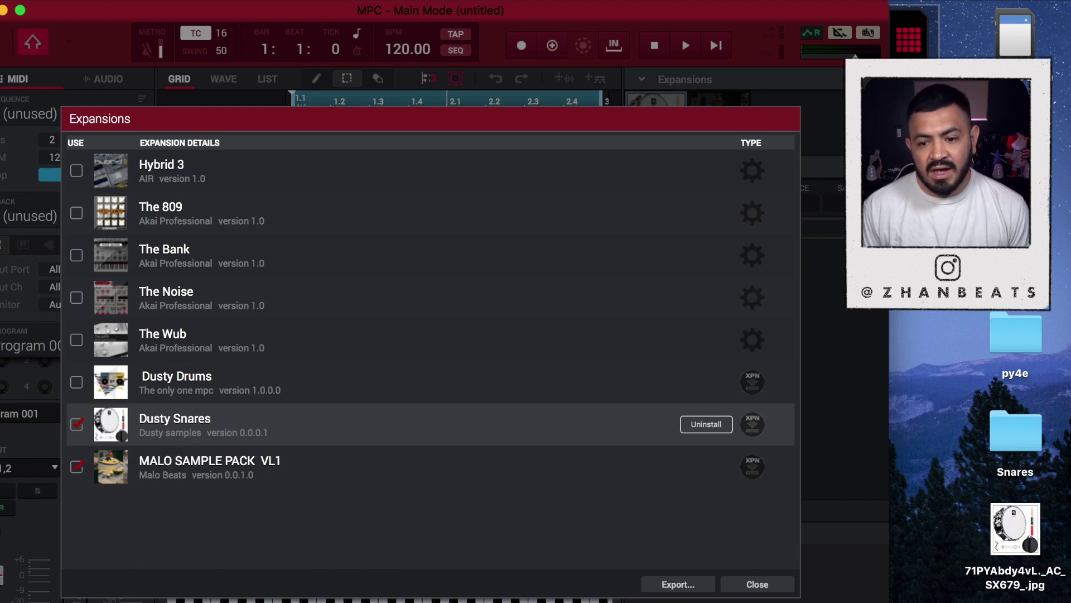
{"action": "left_click", "coordinate": [686, 586]}
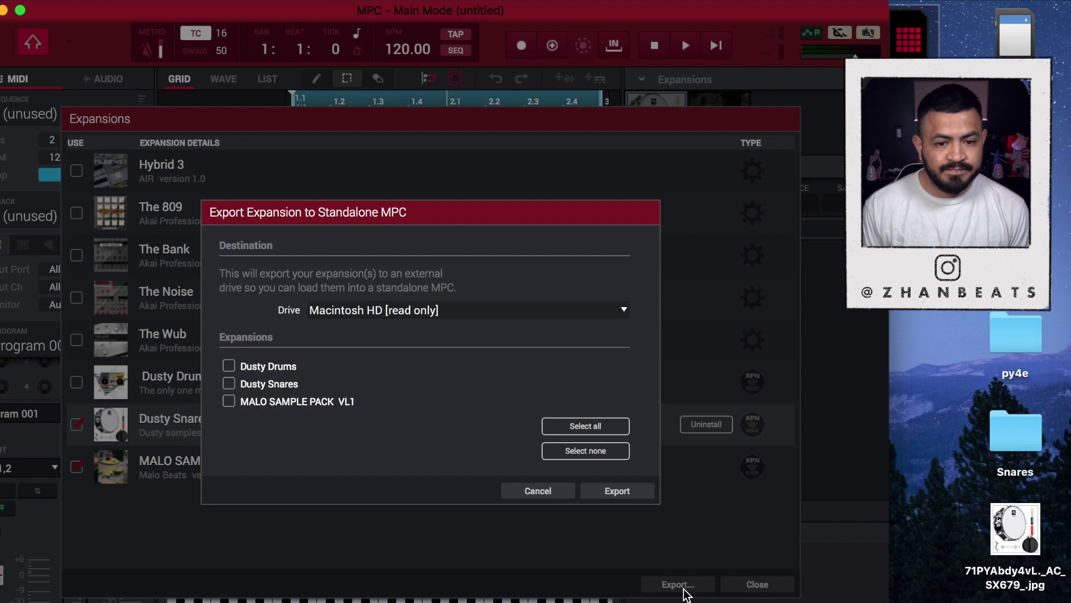
{"action": "left_click", "coordinate": [228, 384]}
{"action": "left_click", "coordinate": [472, 313]}
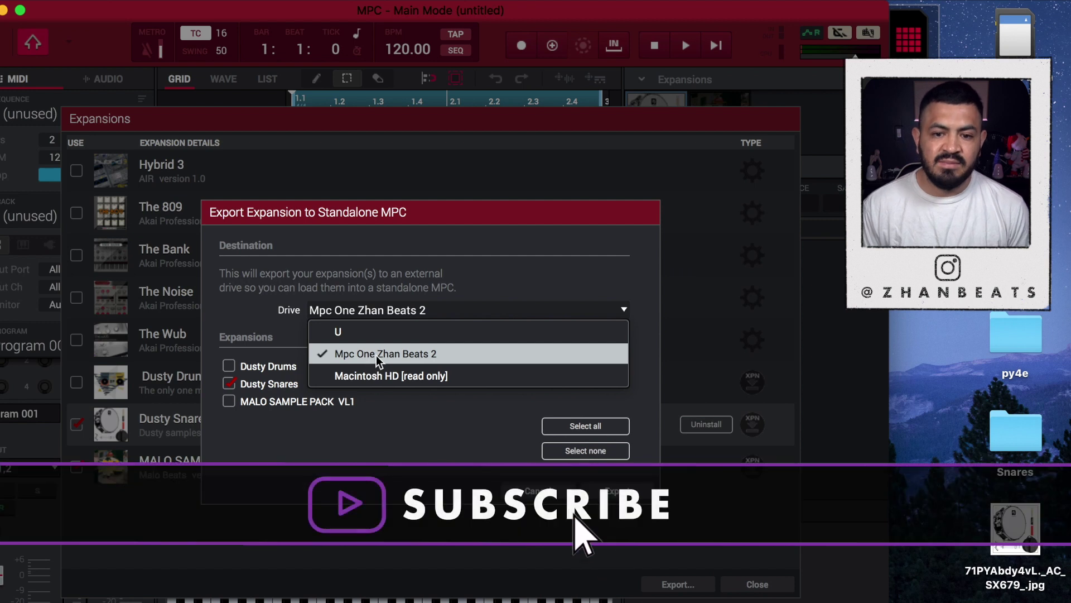
{"action": "left_click", "coordinate": [441, 356]}
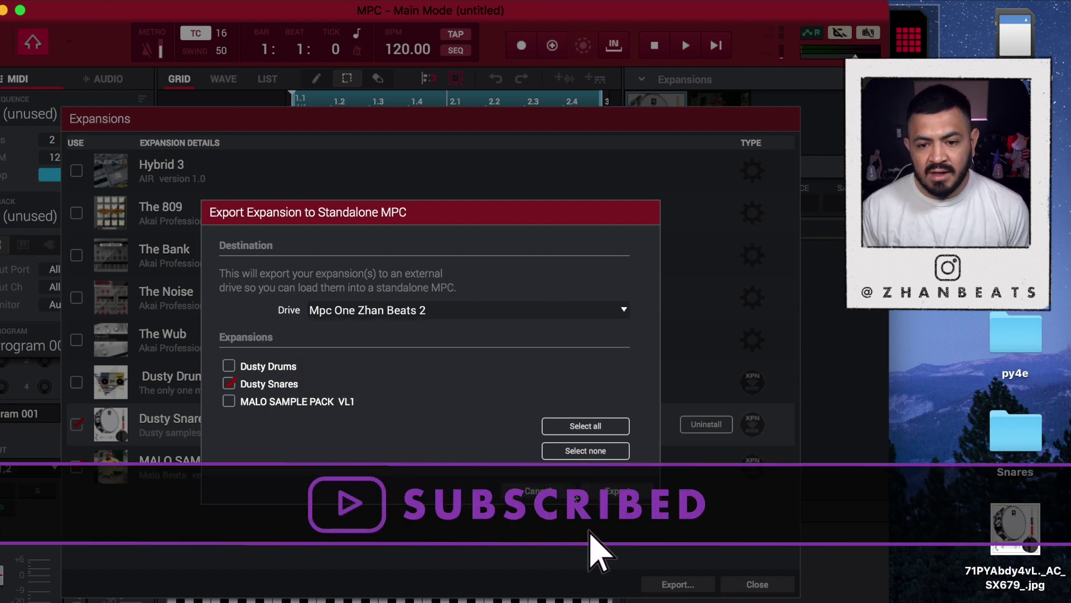
{"action": "left_click", "coordinate": [618, 491]}
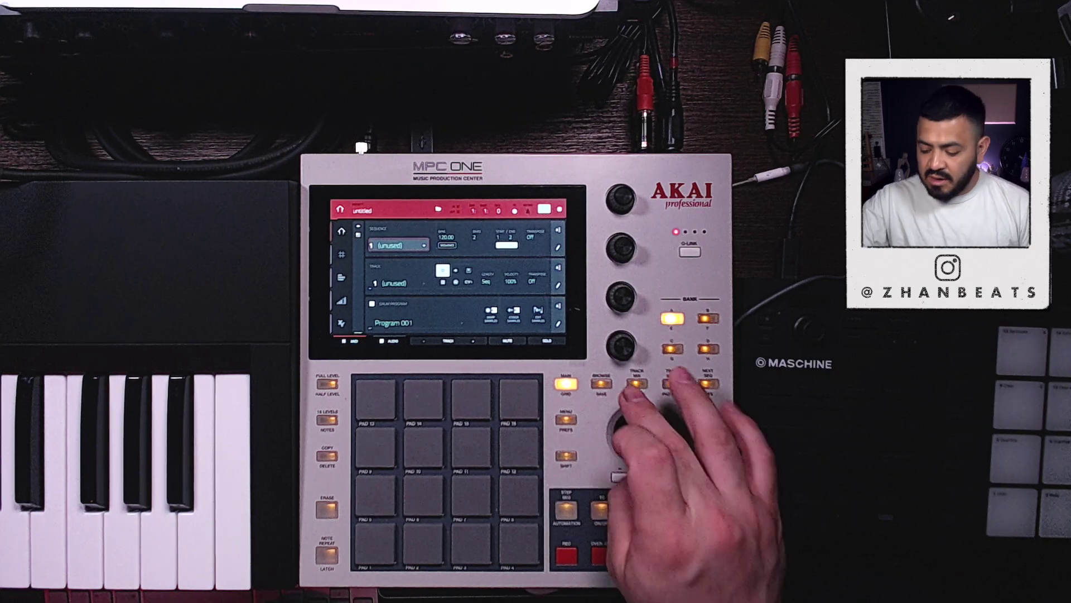
{"action": "left_click", "coordinate": [601, 383]}
{"action": "left_click", "coordinate": [347, 227]}
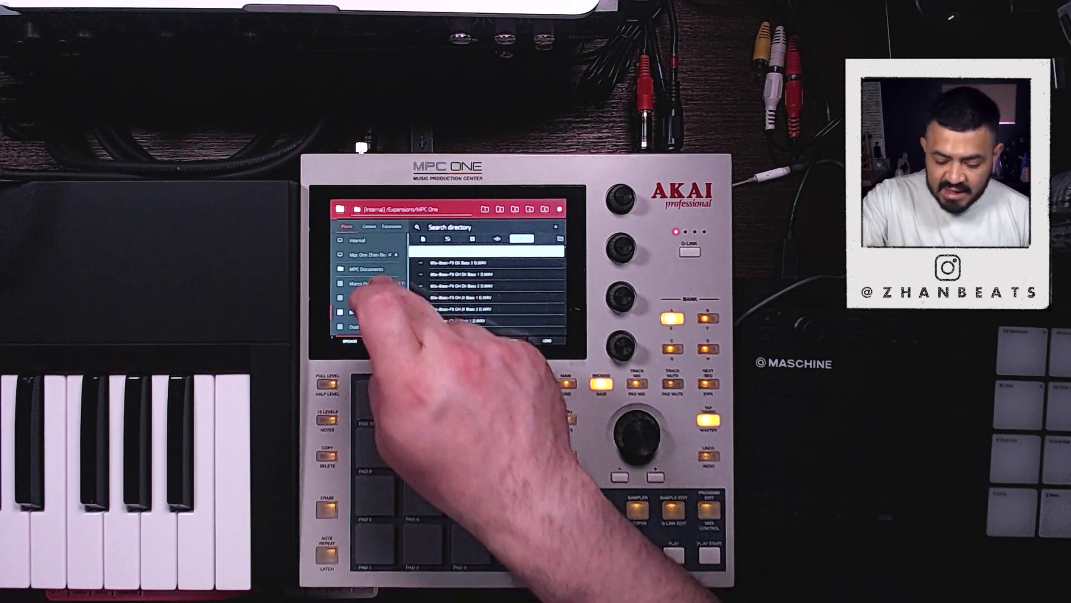
{"action": "left_click", "coordinate": [343, 256]}
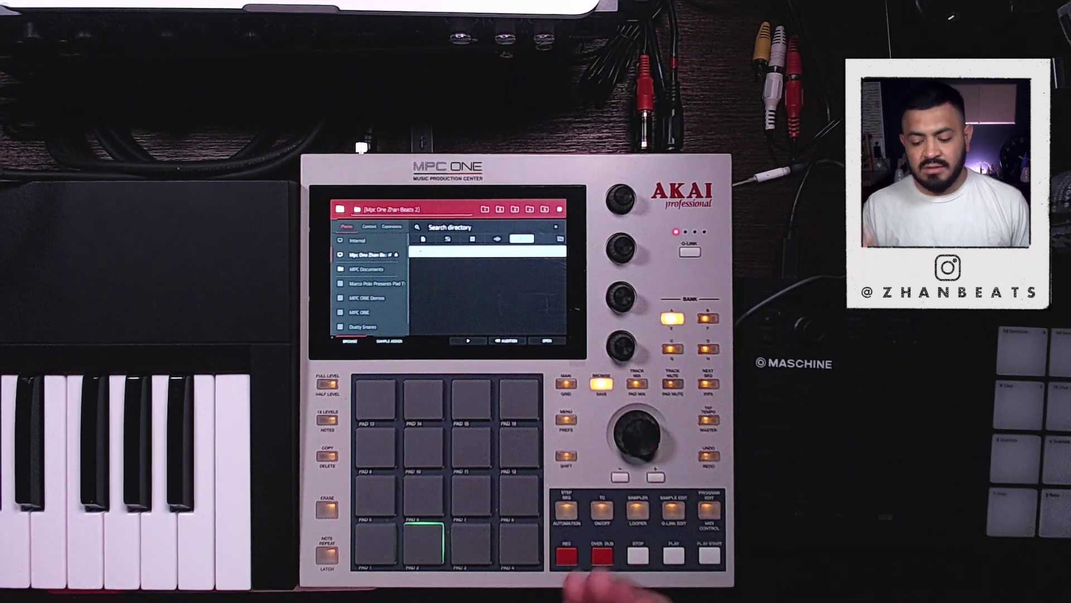
{"action": "left_click", "coordinate": [637, 434]}
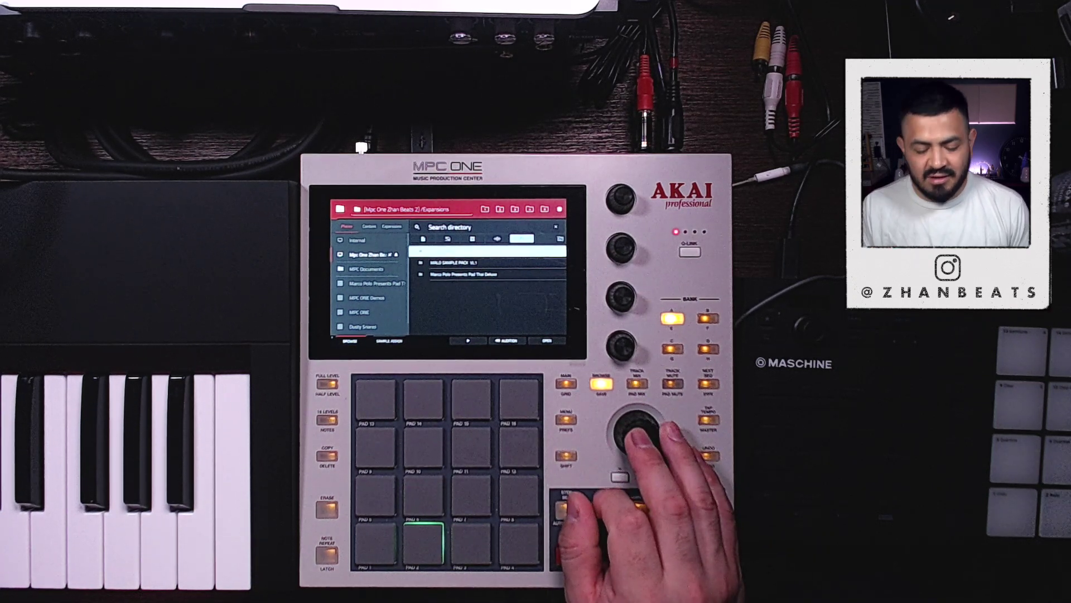
{"action": "scroll", "coordinate": [636, 429], "scroll_direction": "down", "scroll_amount": 5}
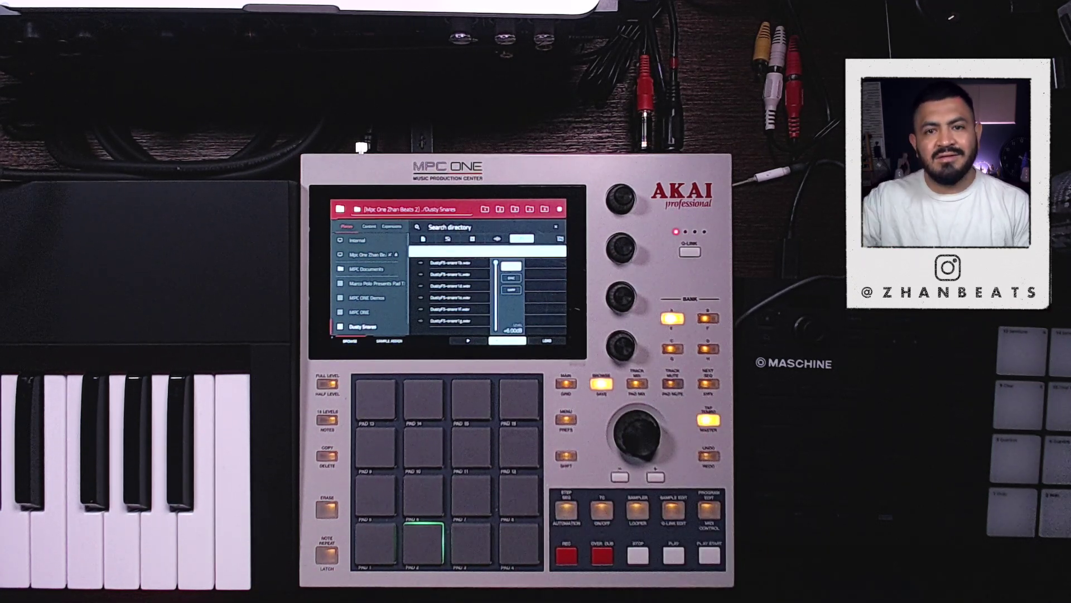